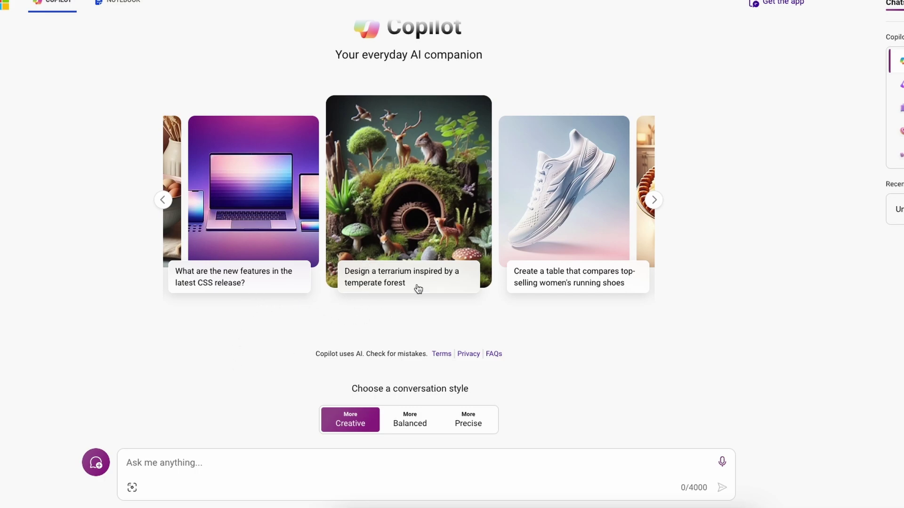
Ask Copilot for a roughly 60-second short story about aliens invading planet Earth
{"action": "type", "text": "hey i want to create a short form video, so please generate short story for around 60seconds long about aliens invading the planet earth"}
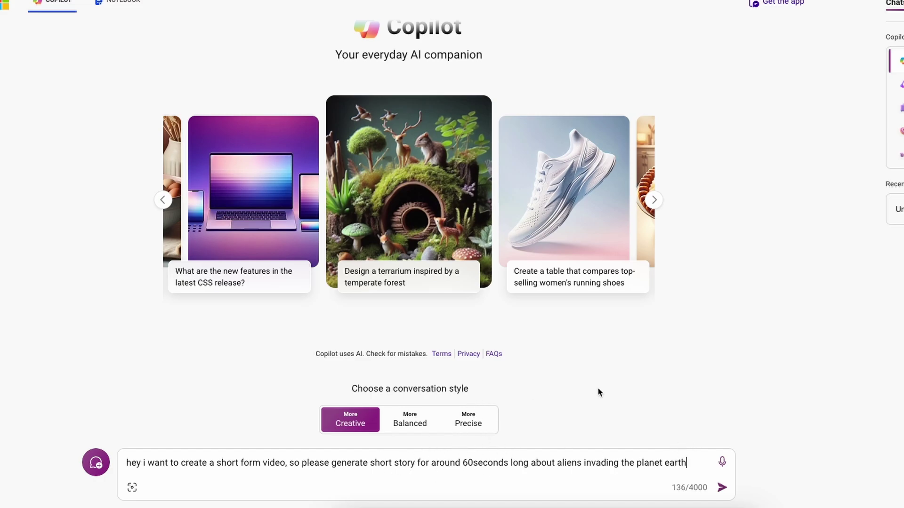
{"action": "left_click", "coordinate": [728, 493]}
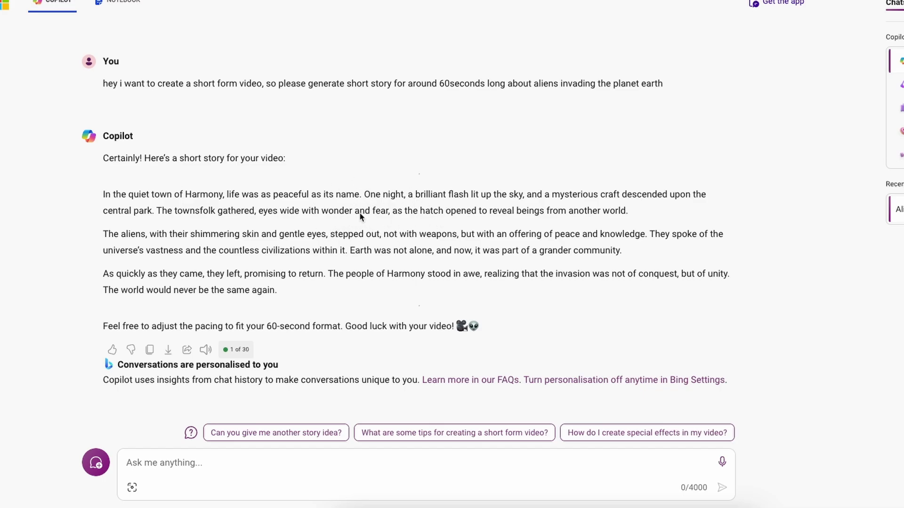
Copy the three Harmony story paragraphs from Copilot's reply
{"action": "left_click_drag", "start_coordinate": [281, 290], "coordinate": [100, 195]}
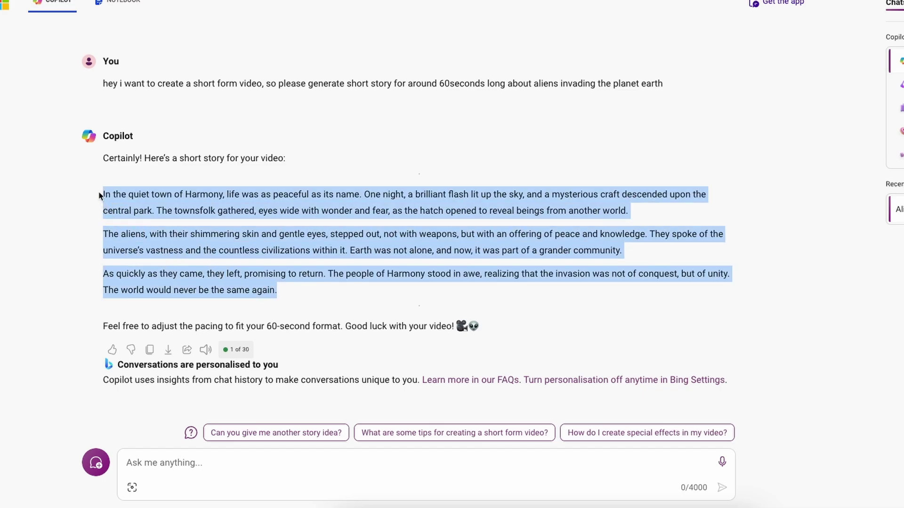
{"action": "right_click", "coordinate": [172, 202]}
{"action": "left_click", "coordinate": [201, 237]}
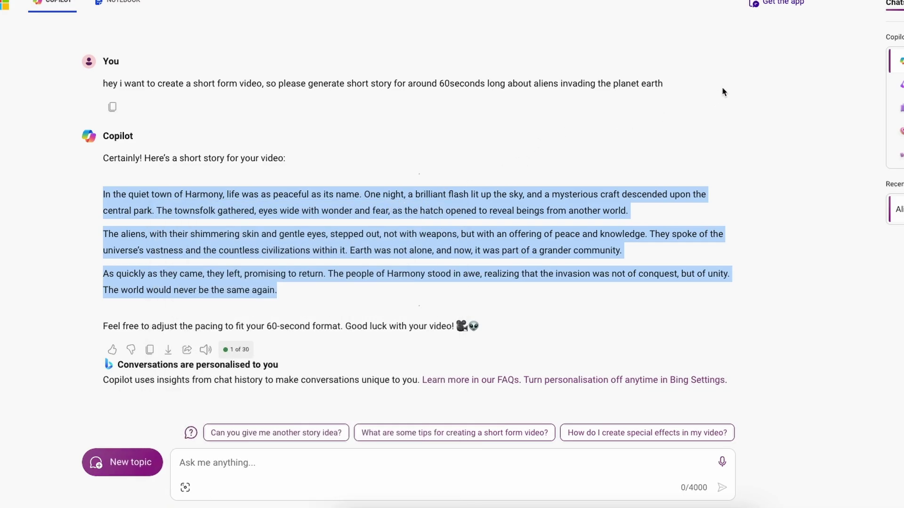
{"action": "mouse_move", "coordinate": [781, 3]}
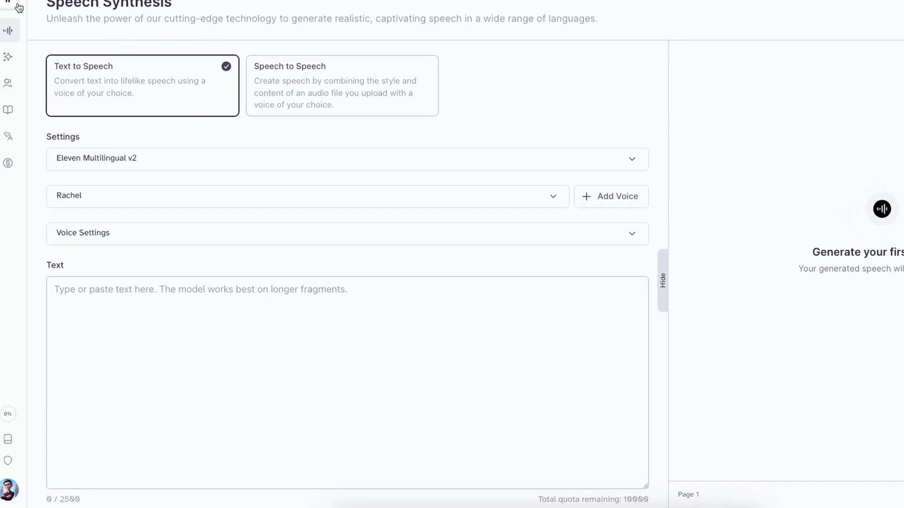
Paste the Harmony alien story into the ElevenLabs Text to Speech box, 755 of 2500 characters
{"action": "mouse_move", "coordinate": [94, 11]}
{"action": "mouse_move", "coordinate": [7, 30]}
{"action": "left_click", "coordinate": [79, 279]}
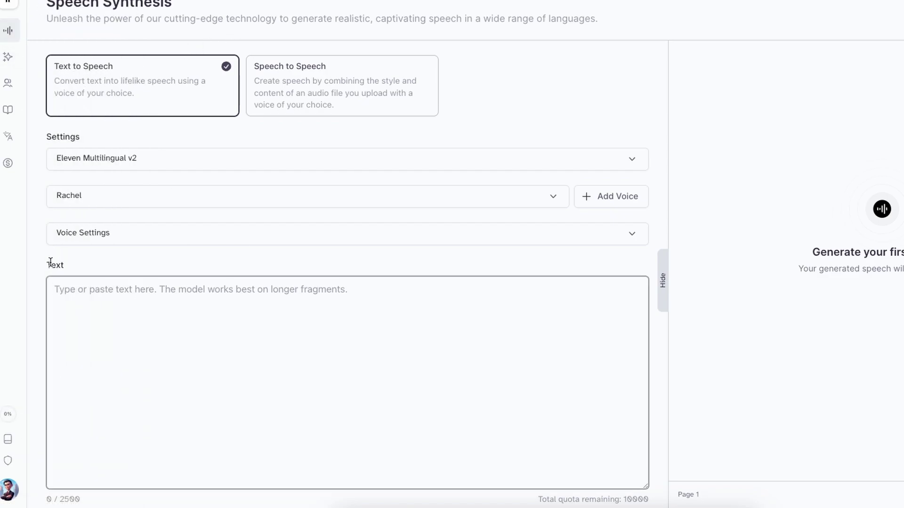
{"action": "left_click_drag", "start_coordinate": [50, 262], "coordinate": [68, 266]}
{"action": "scroll", "coordinate": [175, 298], "scroll_direction": "down", "scroll_amount": 1}
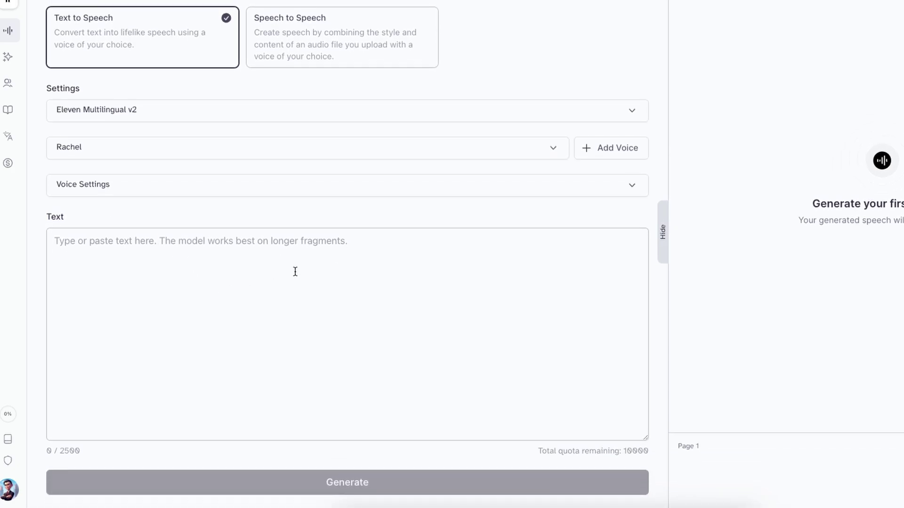
{"action": "left_click", "coordinate": [332, 275]}
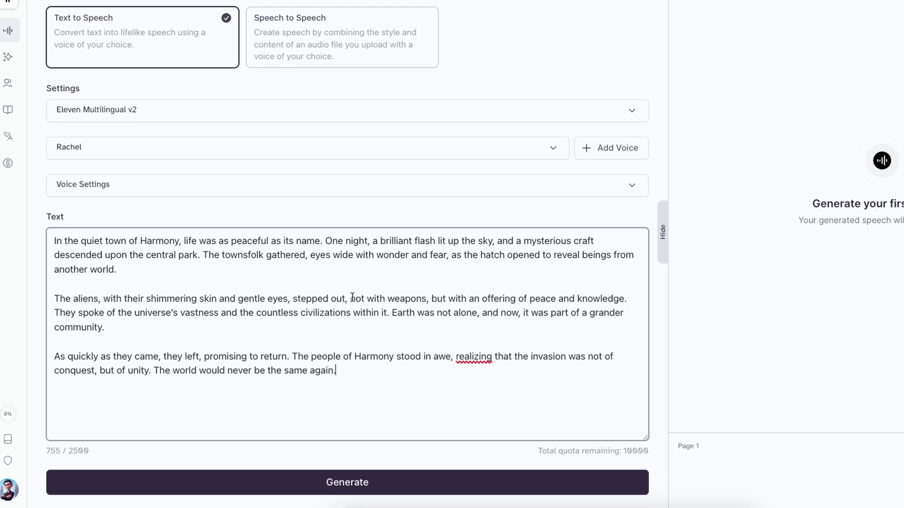
Choose Alice as the speech voice
{"action": "left_click", "coordinate": [442, 152]}
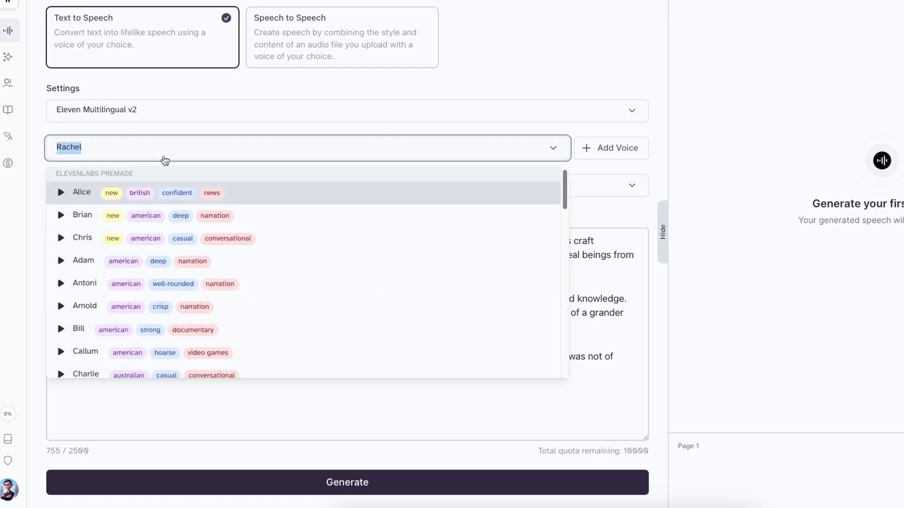
{"action": "scroll", "coordinate": [194, 261], "scroll_direction": "down", "scroll_amount": 2}
{"action": "scroll", "coordinate": [194, 247], "scroll_direction": "up", "scroll_amount": 4}
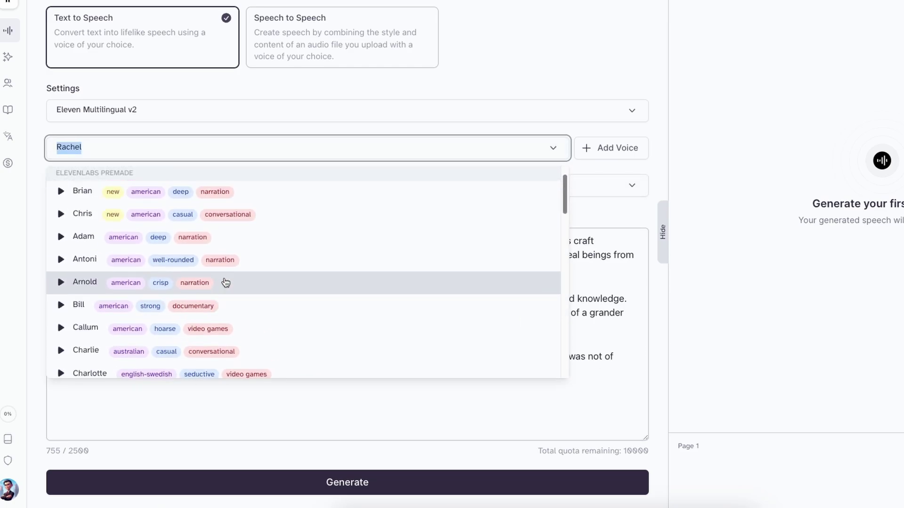
{"action": "left_click", "coordinate": [270, 250]}
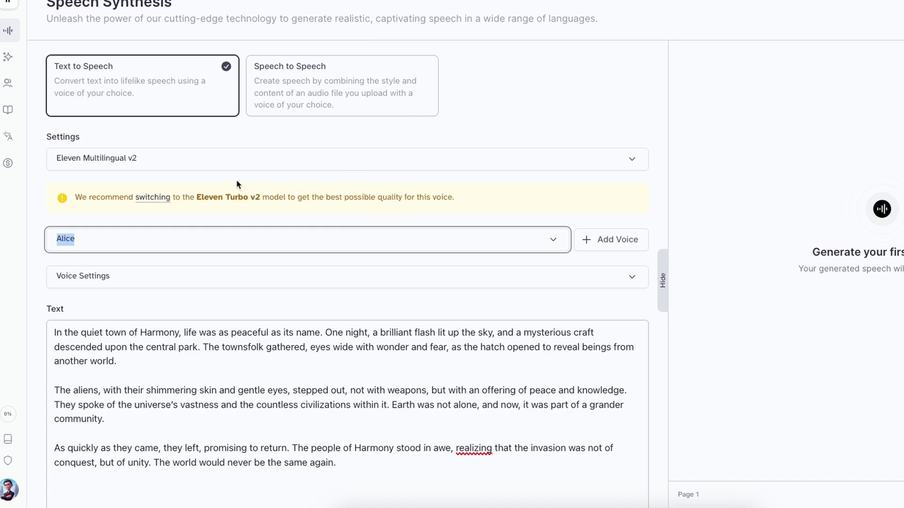
Switch the model to Eleven Turbo v2 and reveal the stability and clarity settings
{"action": "left_click", "coordinate": [138, 161]}
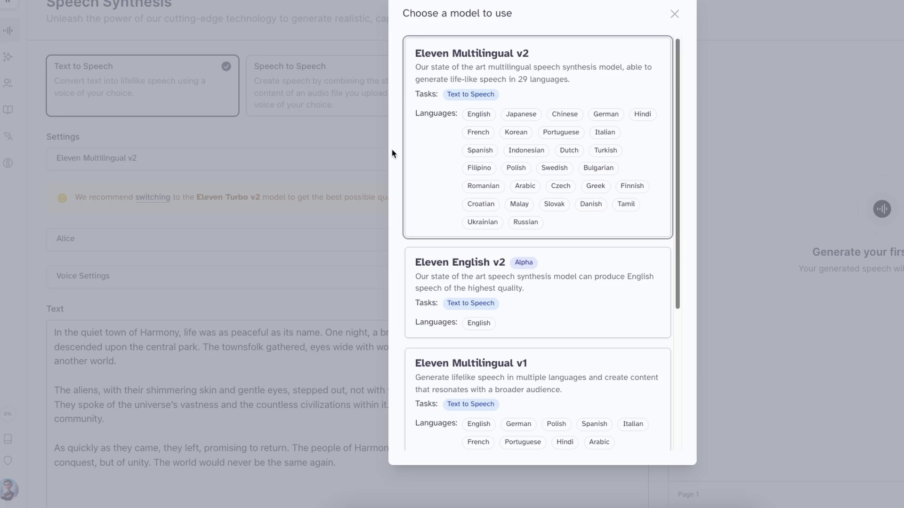
{"action": "scroll", "coordinate": [486, 75], "scroll_direction": "down", "scroll_amount": 5}
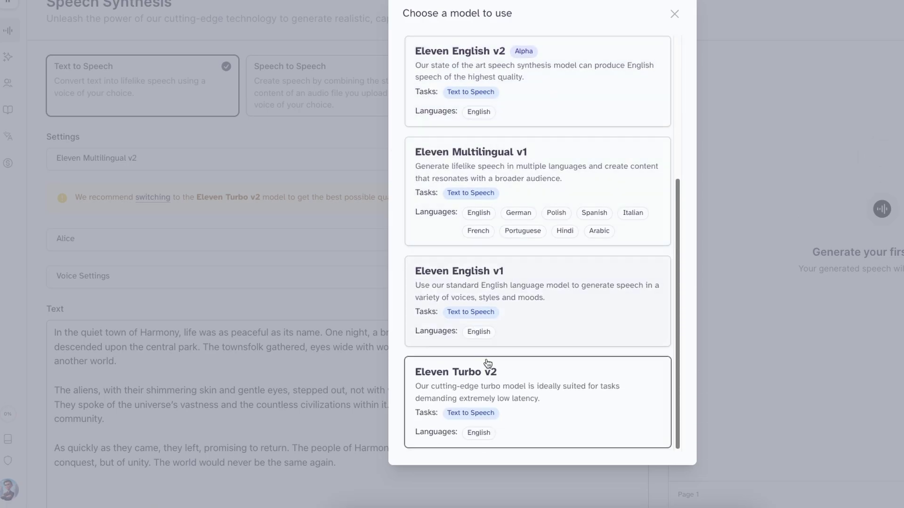
{"action": "left_click", "coordinate": [487, 363]}
{"action": "scroll", "coordinate": [292, 223], "scroll_direction": "down", "scroll_amount": 1}
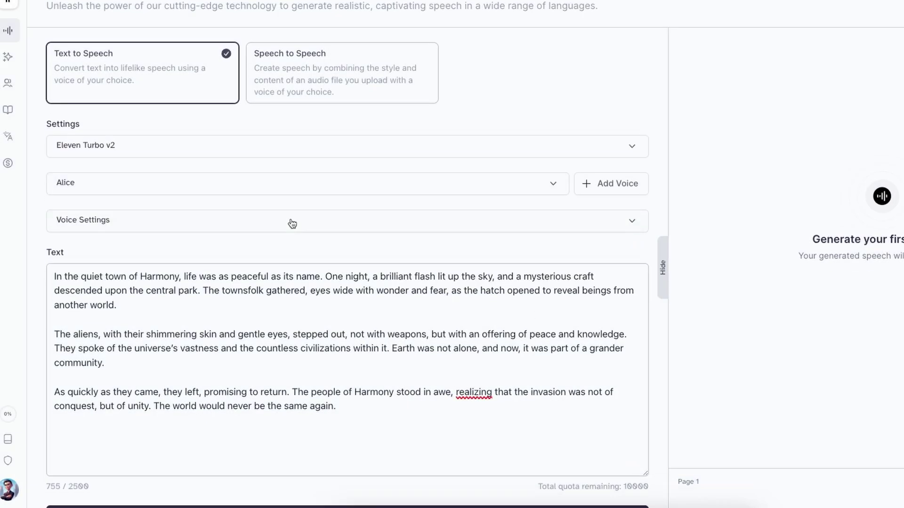
{"action": "left_click", "coordinate": [139, 190]}
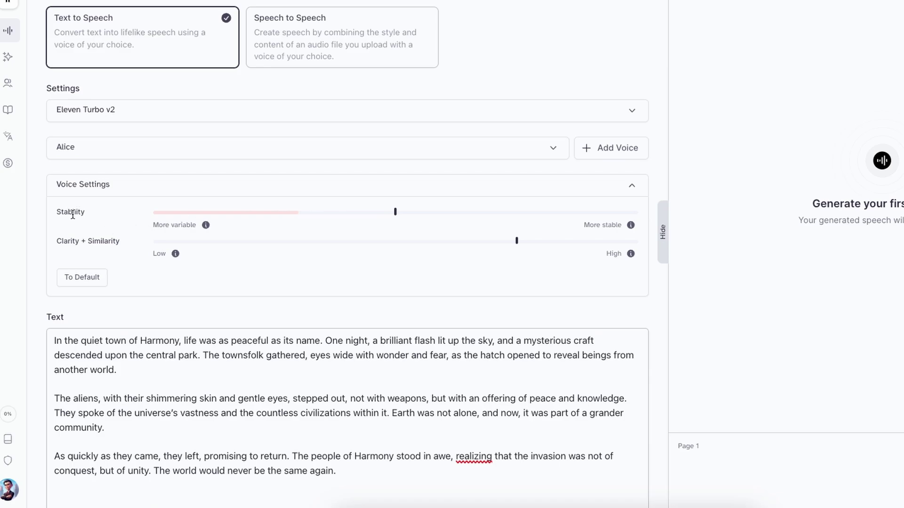
Reset the voice settings to default and generate the story narration
{"action": "left_click", "coordinate": [104, 278]}
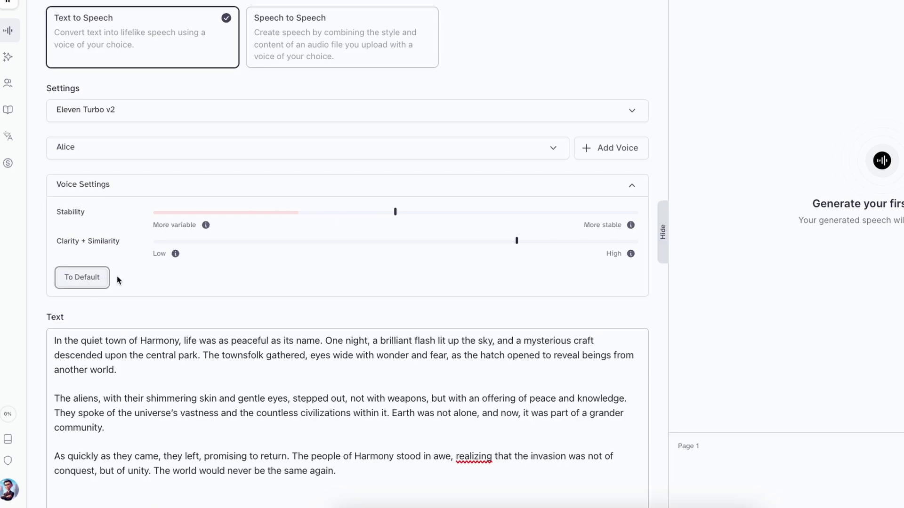
{"action": "scroll", "coordinate": [466, 182], "scroll_direction": "down", "scroll_amount": 2}
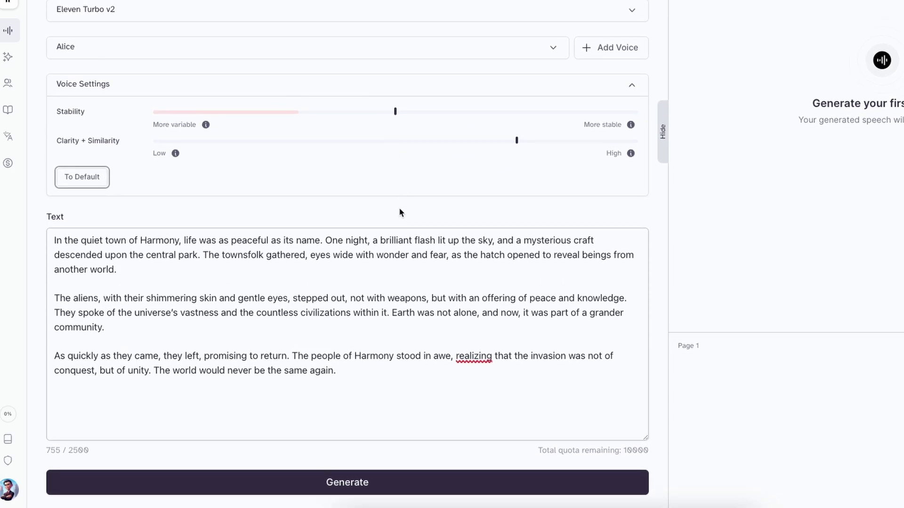
{"action": "left_click", "coordinate": [346, 485]}
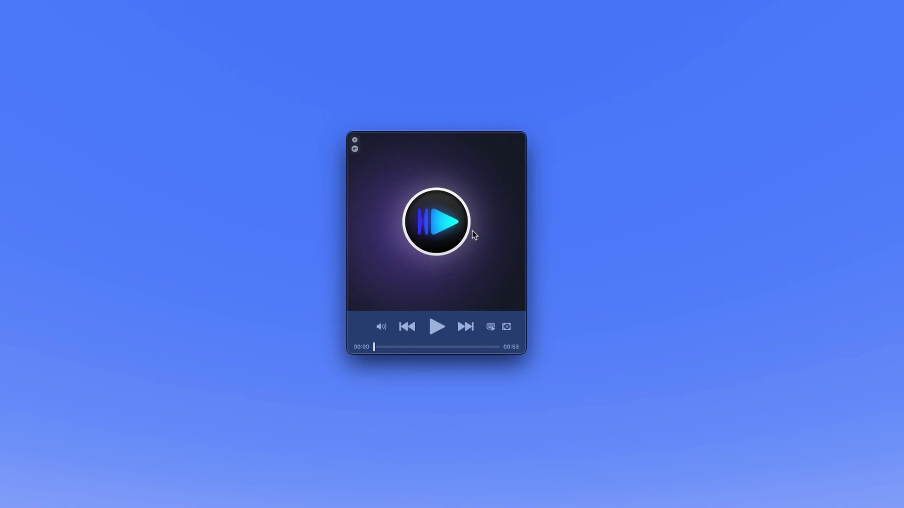
Play the 53-second generated narration in the media player
{"action": "left_click", "coordinate": [436, 325]}
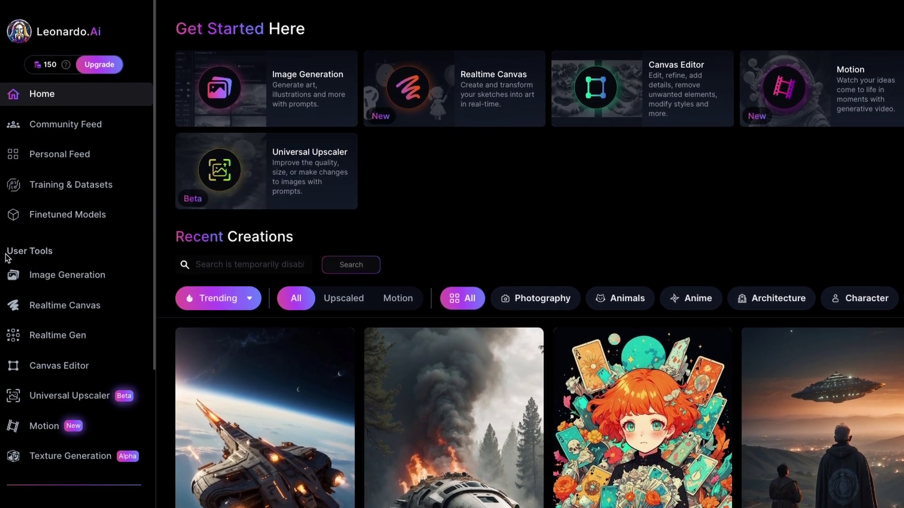
Replace the Image Generation prompt with 'show an alien observing medieval people from a far away hill at night.'
{"action": "left_click_drag", "start_coordinate": [6, 254], "coordinate": [57, 253]}
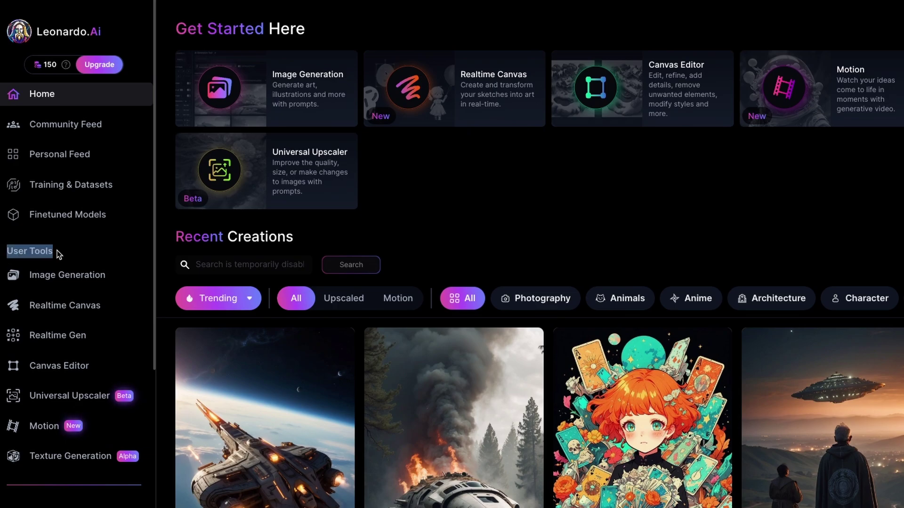
{"action": "left_click", "coordinate": [93, 279]}
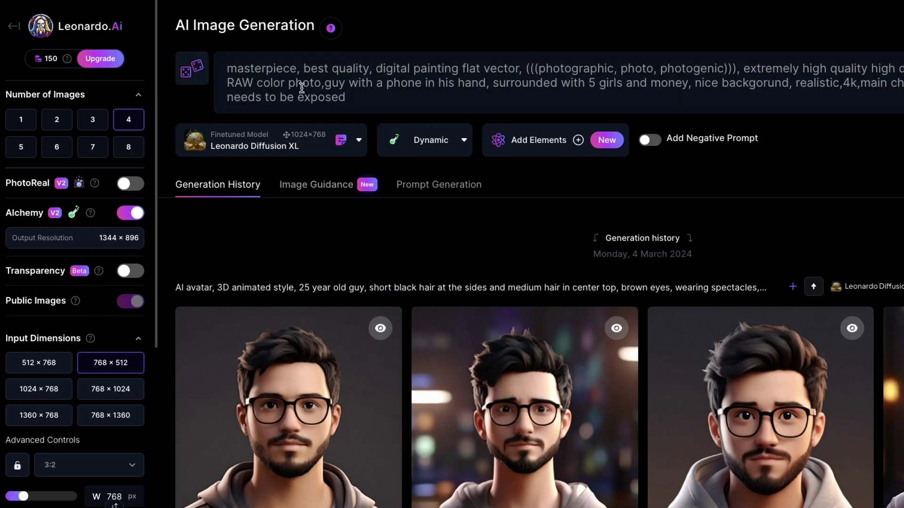
{"action": "triple_click", "coordinate": [363, 95]}
{"action": "key", "text": "ctrl+v"}
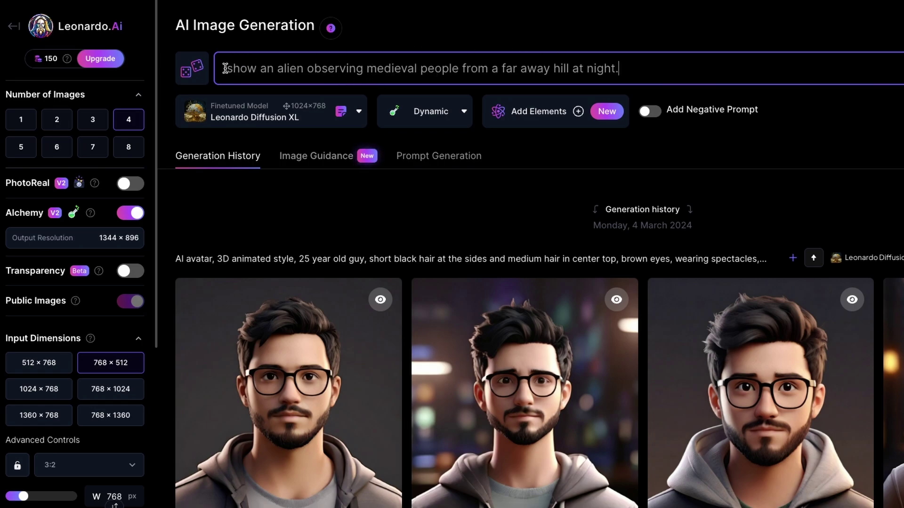
{"action": "left_click_drag", "start_coordinate": [225, 68], "coordinate": [629, 75]}
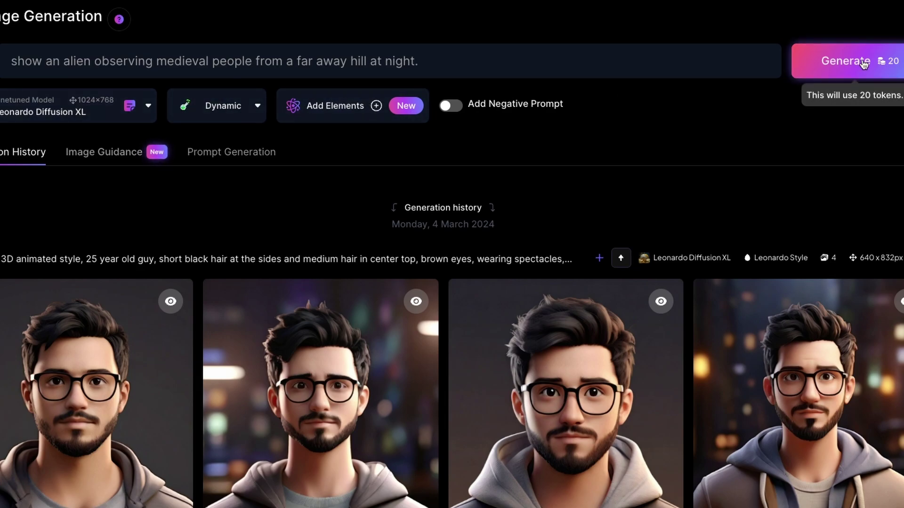
Generate four images from the alien prompt and preview the fourth one
{"action": "left_click", "coordinate": [805, 74]}
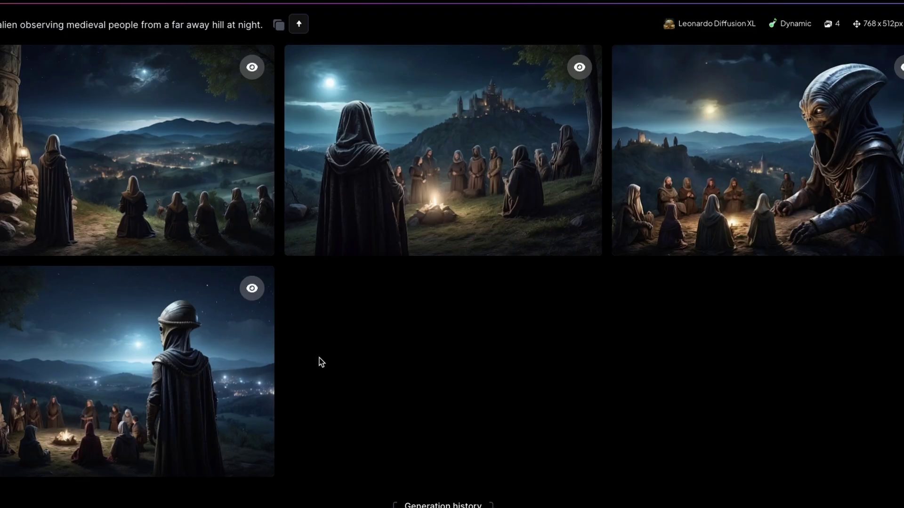
{"action": "scroll", "coordinate": [249, 256], "scroll_direction": "up", "scroll_amount": 1}
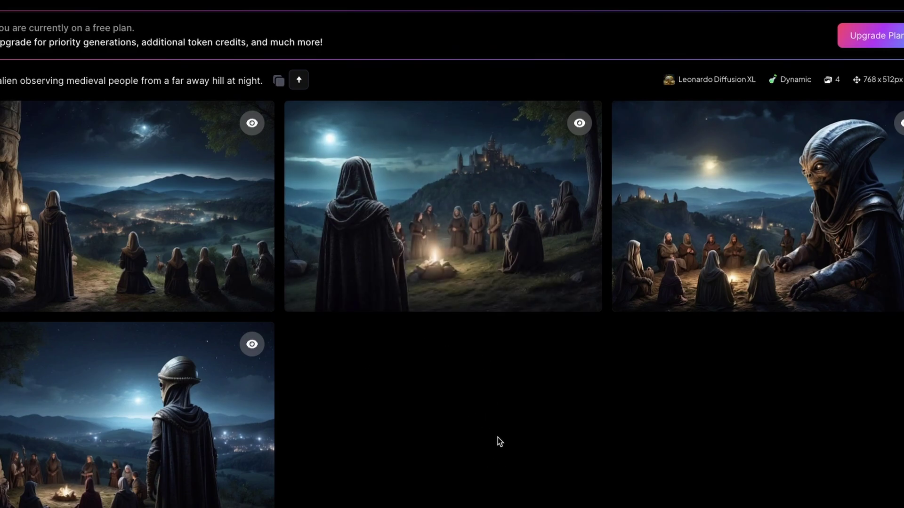
{"action": "left_click", "coordinate": [161, 423]}
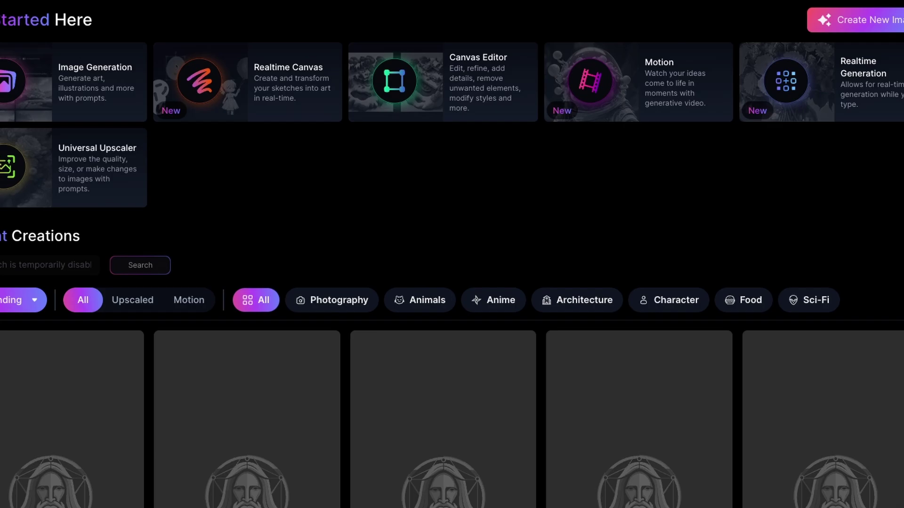
Launch CapCut through Spotlight search and start a new empty project
{"action": "scroll", "coordinate": [278, 149], "scroll_direction": "down", "scroll_amount": 5}
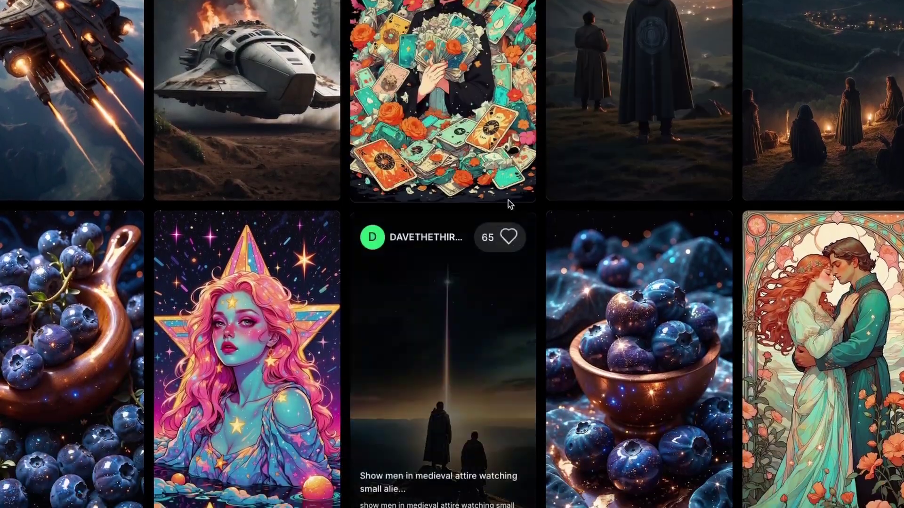
{"action": "scroll", "coordinate": [509, 203], "scroll_direction": "down", "scroll_amount": 15}
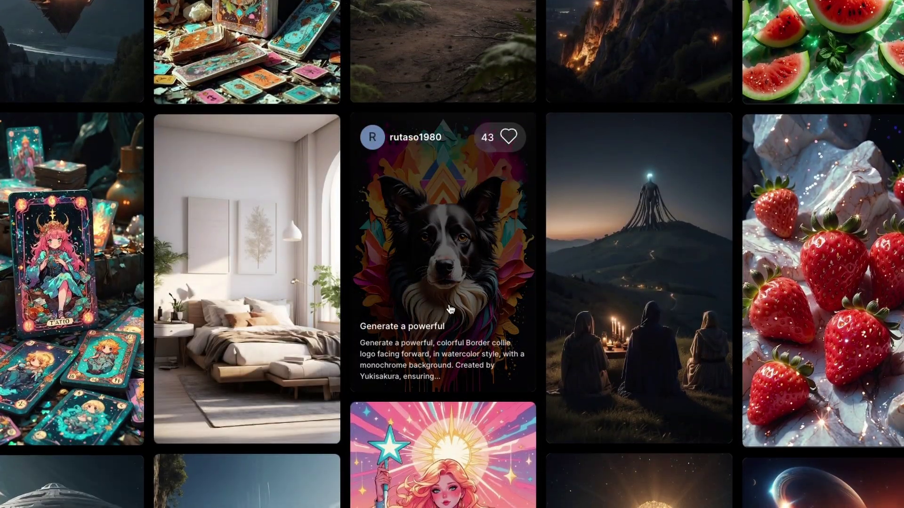
{"action": "mouse_move", "coordinate": [295, 166]}
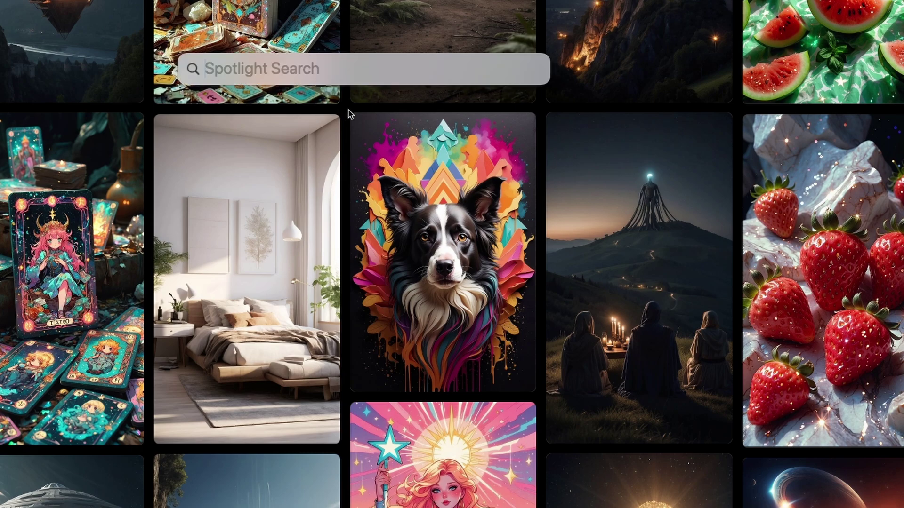
{"action": "type", "text": "capCut.app"}
{"action": "key", "text": "Return"}
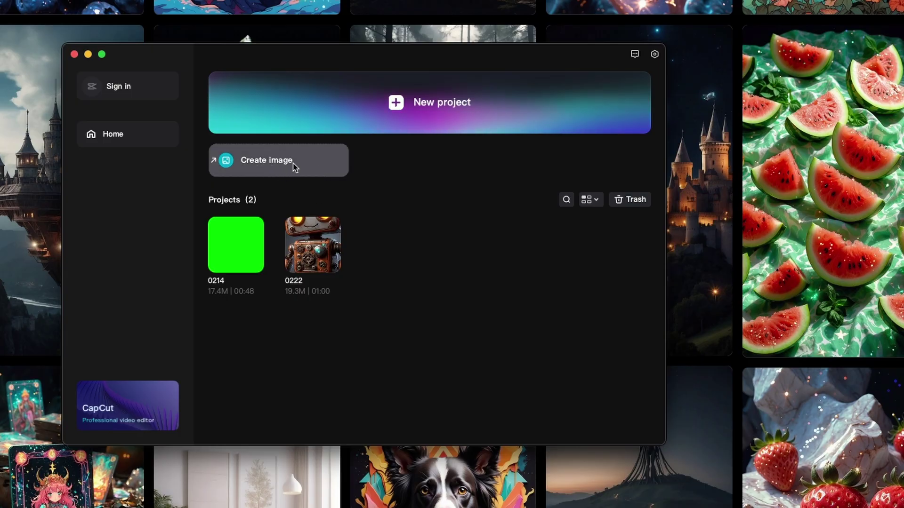
{"action": "left_click", "coordinate": [440, 113]}
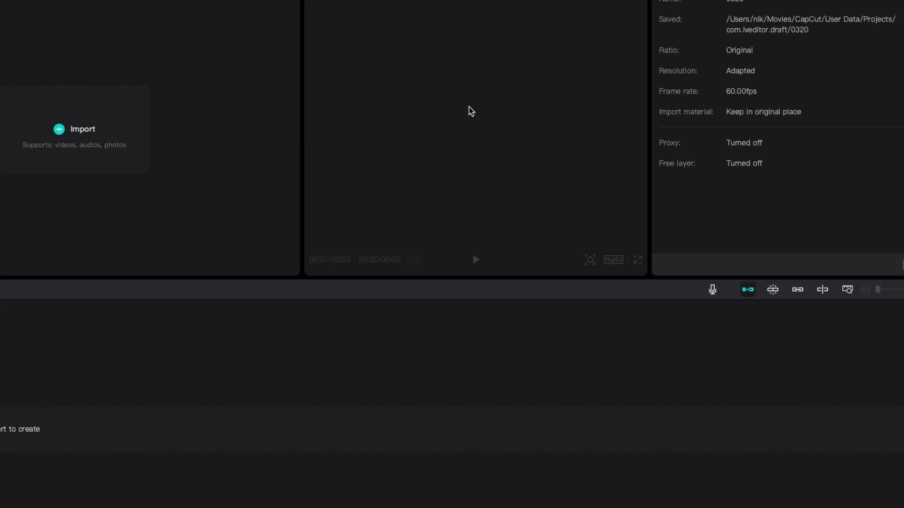
Import the ElevenLabs voiceover mp3 and the alien campfire JPG from Downloads
{"action": "left_click", "coordinate": [96, 133]}
{"action": "left_click", "coordinate": [175, 203]}
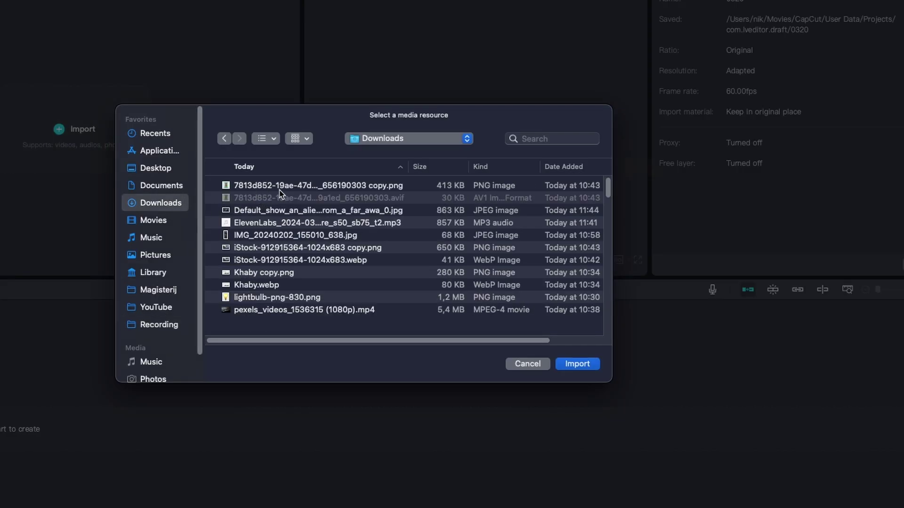
{"action": "left_click", "coordinate": [282, 223]}
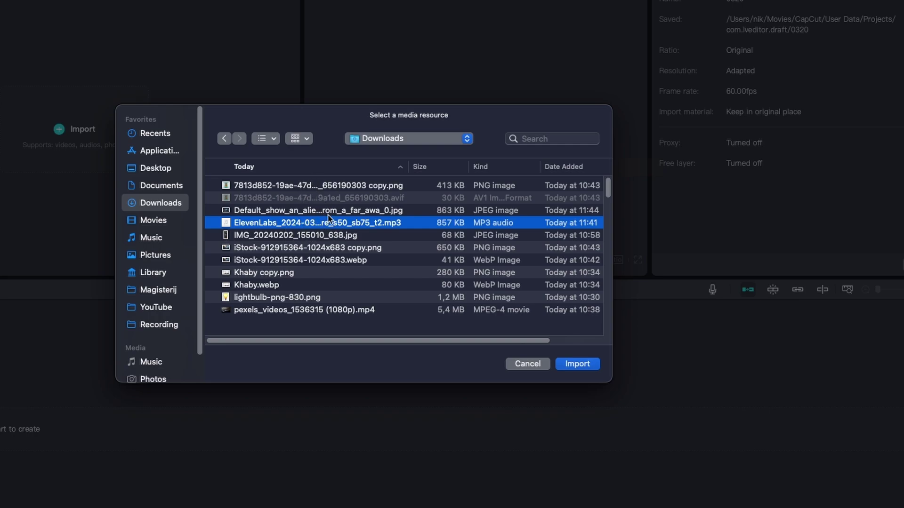
{"action": "left_click", "coordinate": [362, 214], "text": "super"}
{"action": "left_click", "coordinate": [575, 366]}
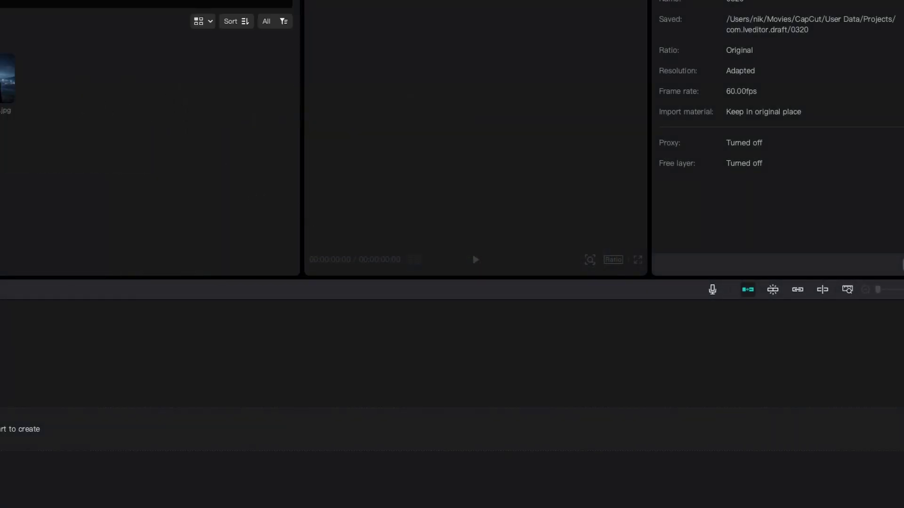
Place the voiceover and the alien image at the start of the timeline, image above audio
{"action": "left_click_drag", "start_coordinate": [19, 236], "coordinate": [40, 434]}
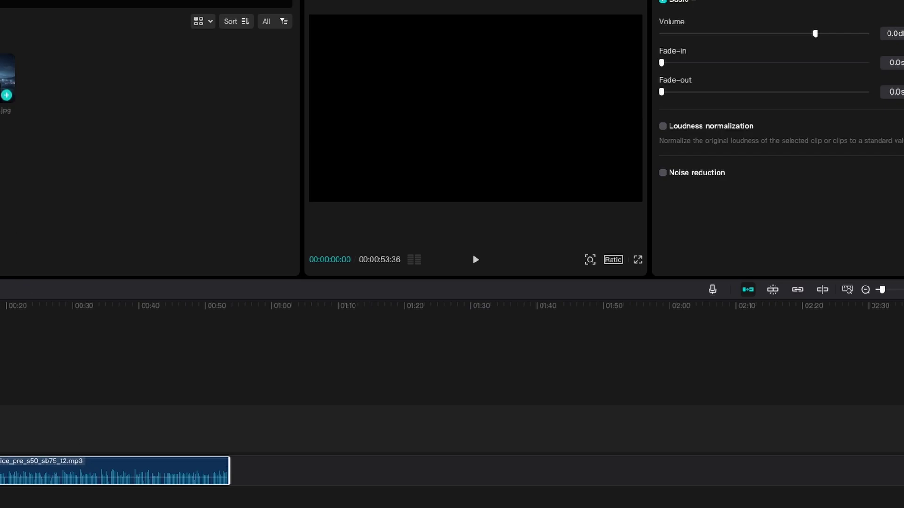
{"action": "left_click_drag", "start_coordinate": [6, 94], "coordinate": [2, 410]}
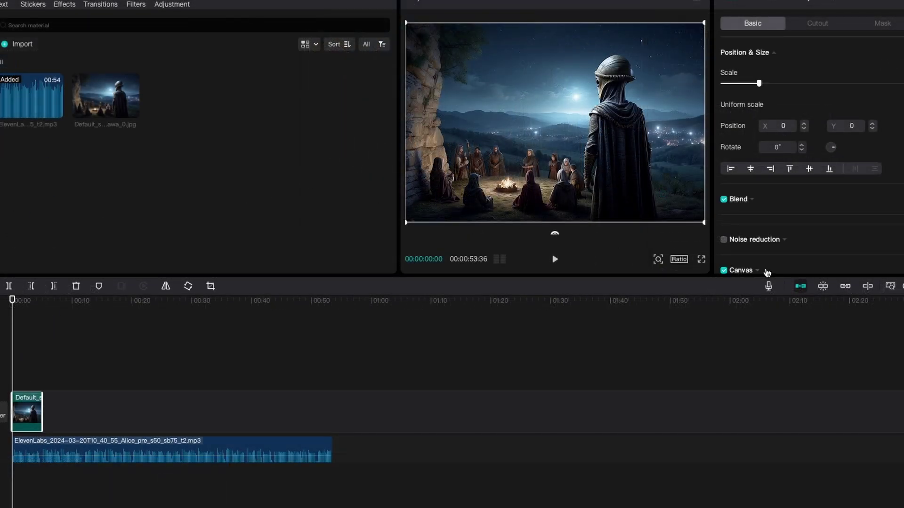
{"action": "scroll", "coordinate": [870, 236], "scroll_direction": "down", "scroll_amount": 1}
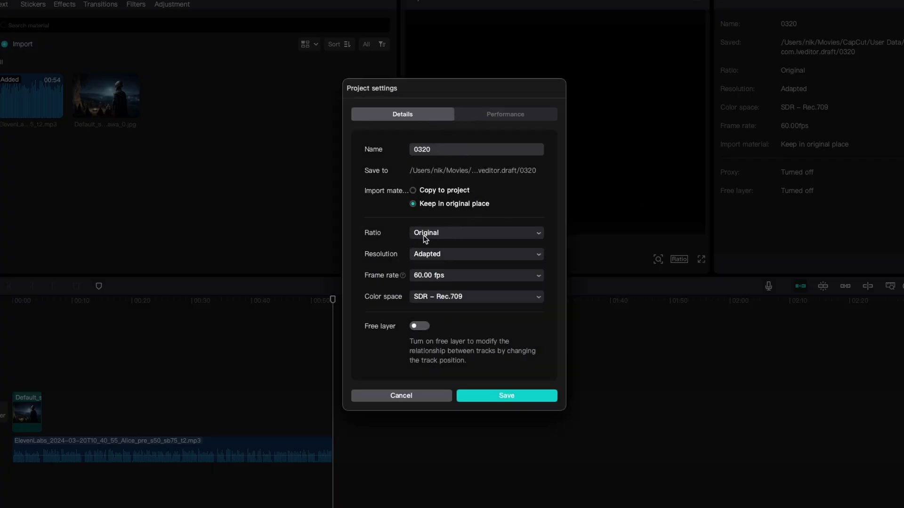
Switch the project to 9:16 with a customized 1080 x 1920 resolution and save it
{"action": "left_click", "coordinate": [439, 234]}
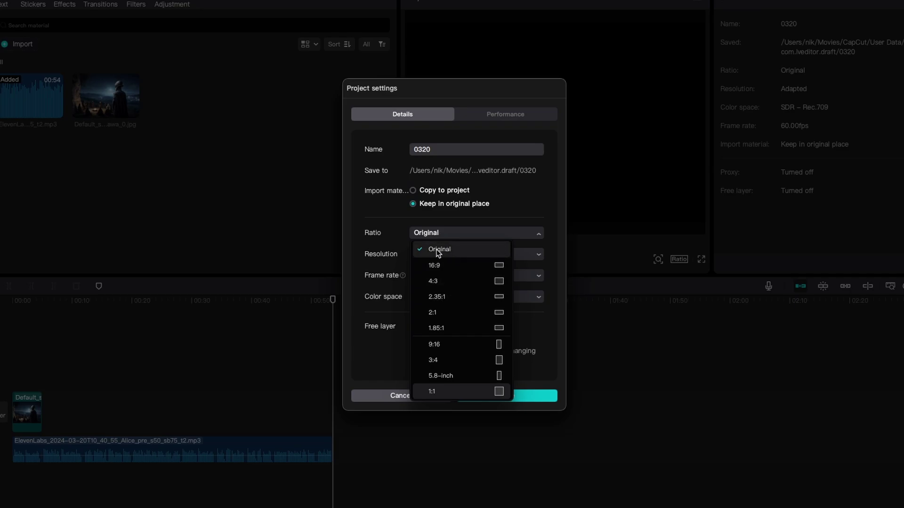
{"action": "left_click", "coordinate": [465, 348]}
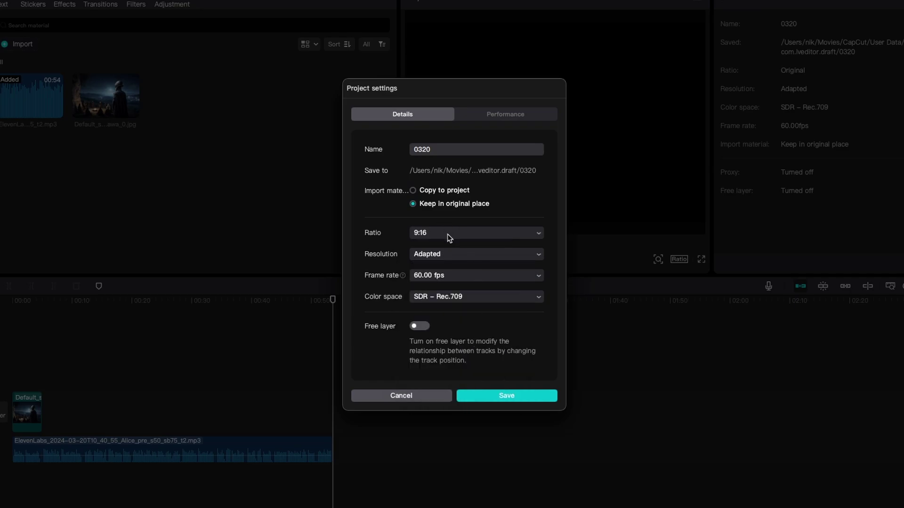
{"action": "left_click", "coordinate": [460, 289]}
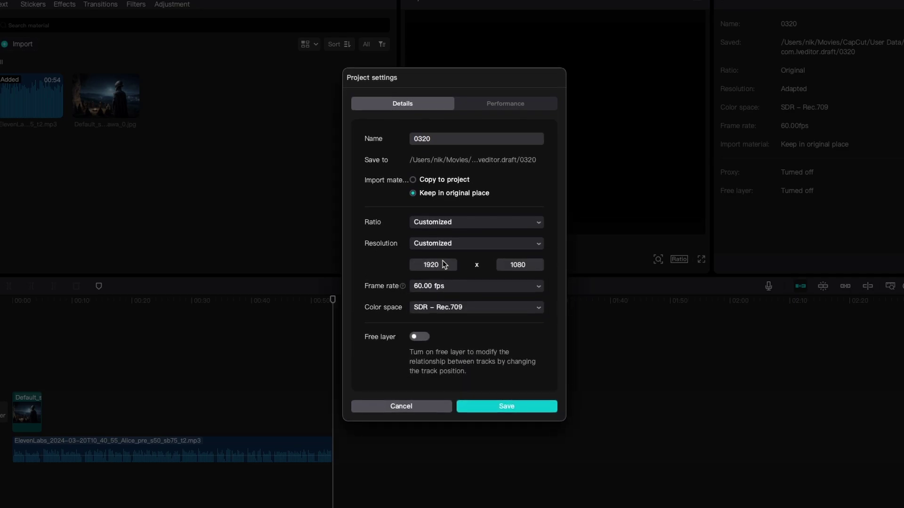
{"action": "left_click", "coordinate": [455, 224]}
{"action": "double_click", "coordinate": [442, 264]}
{"action": "type", "text": "1080"}
{"action": "type", "text": "1920"}
{"action": "mouse_move", "coordinate": [403, 290]}
{"action": "left_click", "coordinate": [520, 407]}
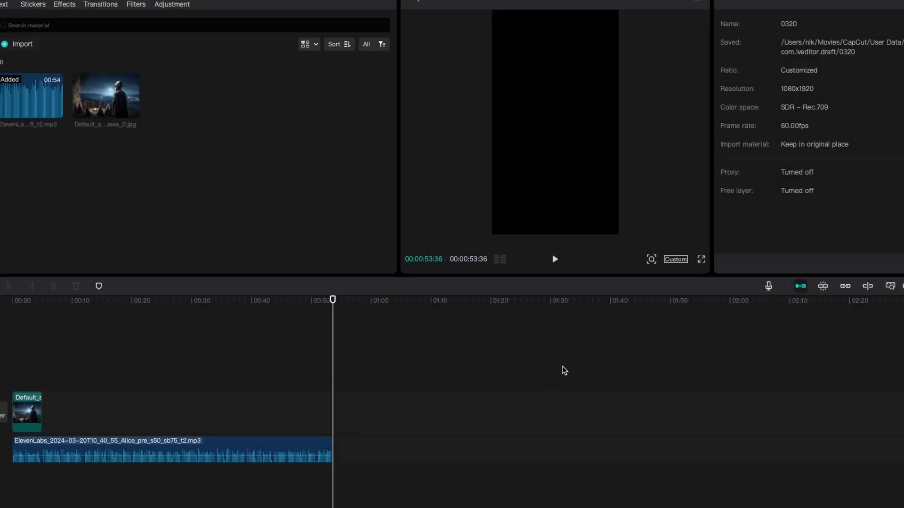
Scale up the alien campfire image clip so it fills the vertical frame's height
{"action": "left_click_drag", "start_coordinate": [332, 302], "coordinate": [22, 343]}
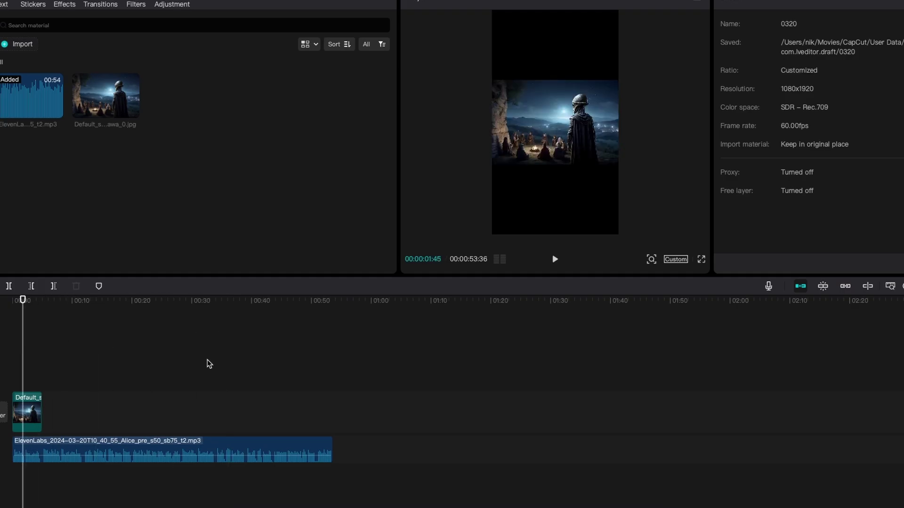
{"action": "left_click", "coordinate": [38, 403]}
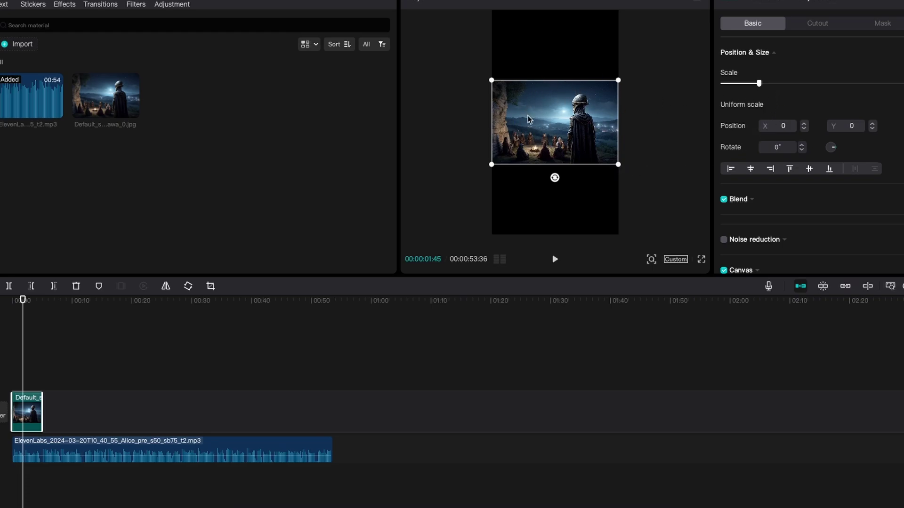
{"action": "left_click_drag", "start_coordinate": [759, 83], "coordinate": [842, 83]}
Generate English auto captions from the voiceover and preview the first caption line
{"action": "left_click", "coordinate": [285, 393]}
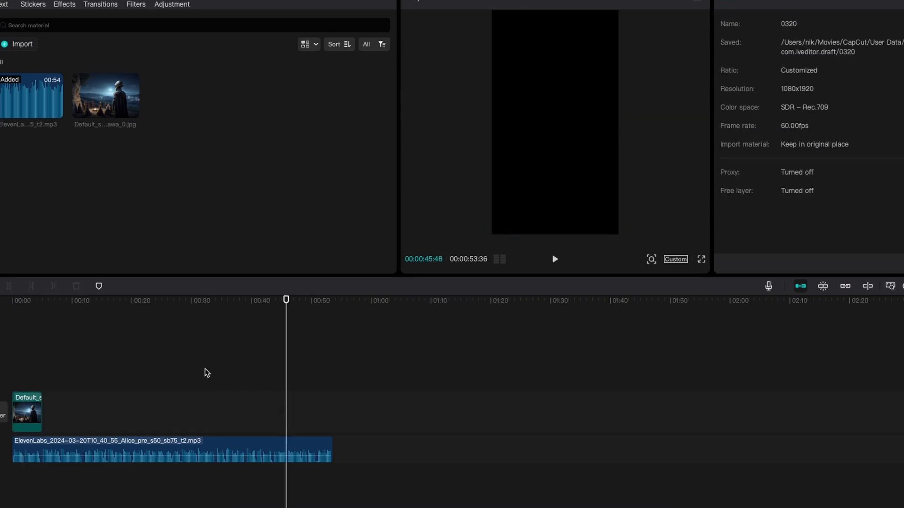
{"action": "left_click", "coordinate": [5, 4]}
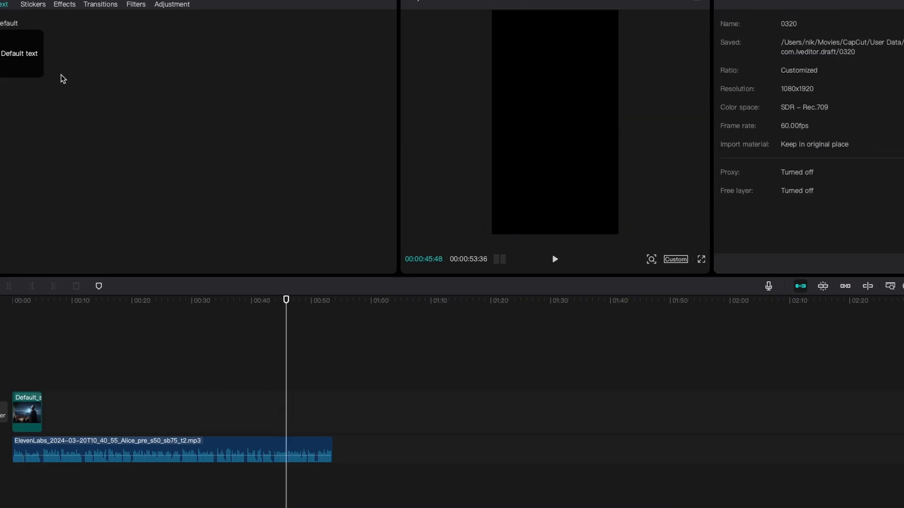
{"action": "left_click", "coordinate": [3, 38]}
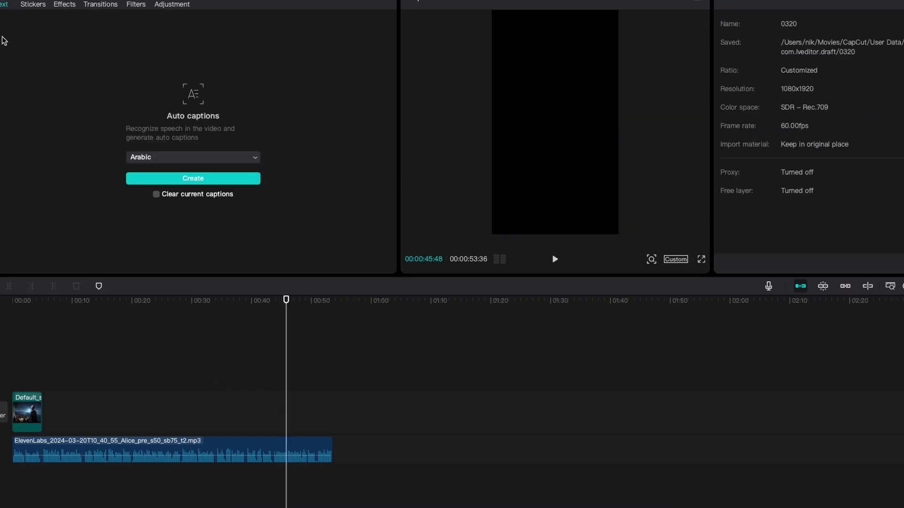
{"action": "left_click", "coordinate": [171, 160]}
{"action": "left_click", "coordinate": [184, 265]}
{"action": "left_click", "coordinate": [202, 180]}
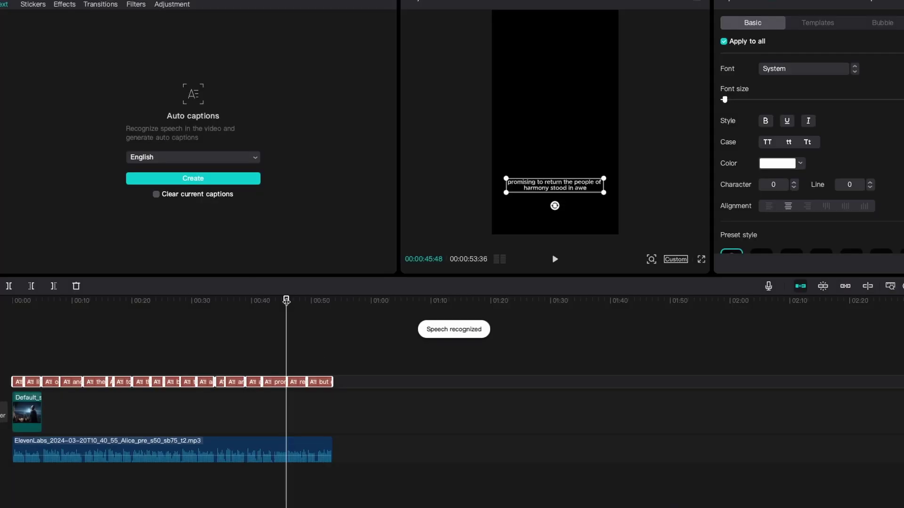
{"action": "left_click", "coordinate": [83, 326]}
{"action": "left_click_drag", "start_coordinate": [83, 326], "coordinate": [33, 332]}
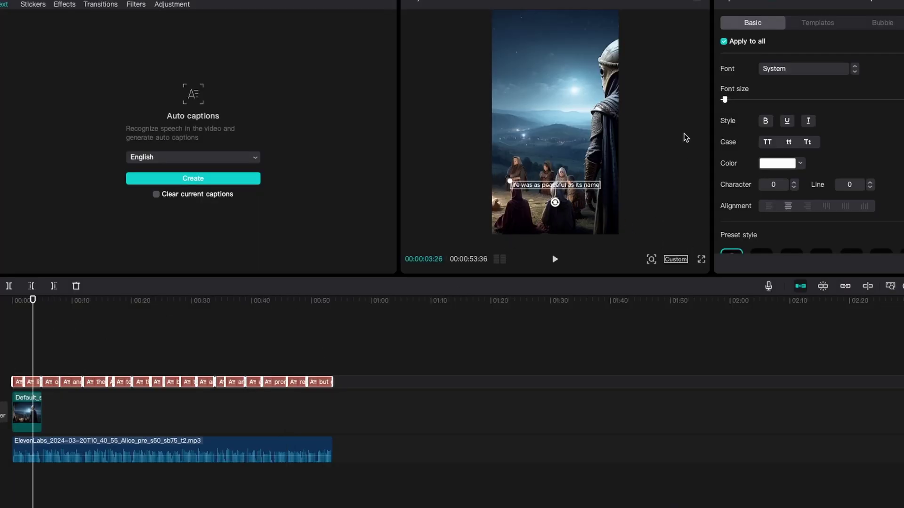
Apply a bold caption style template to all the captions
{"action": "left_click", "coordinate": [816, 26]}
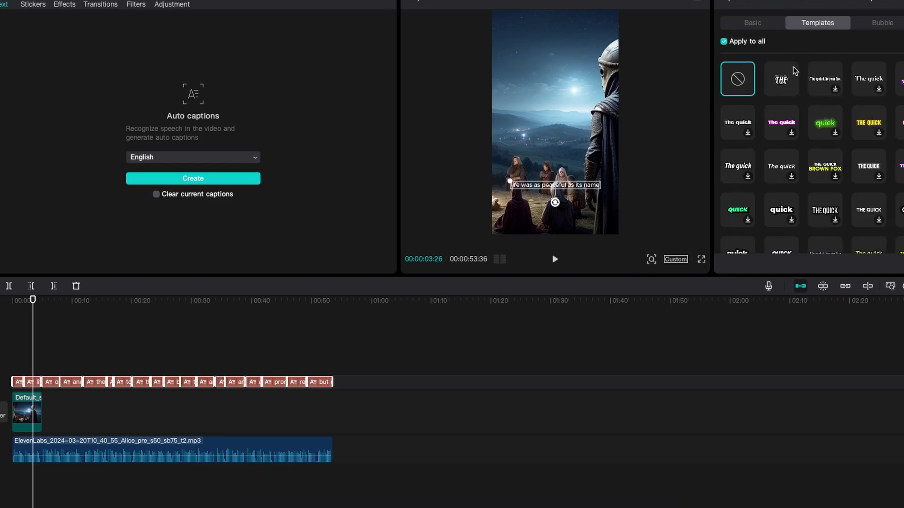
{"action": "scroll", "coordinate": [795, 78], "scroll_direction": "down", "scroll_amount": 3}
{"action": "scroll", "coordinate": [826, 127], "scroll_direction": "down", "scroll_amount": 3}
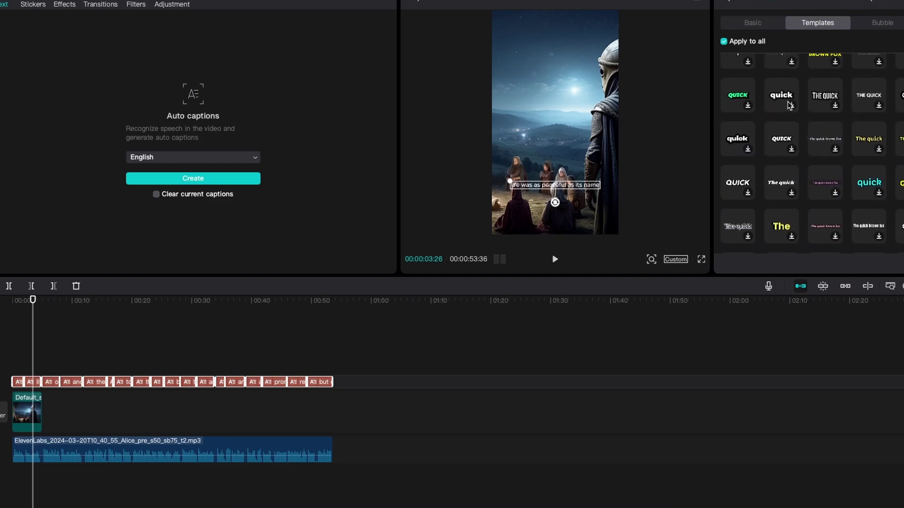
{"action": "scroll", "coordinate": [869, 165], "scroll_direction": "down", "scroll_amount": 1}
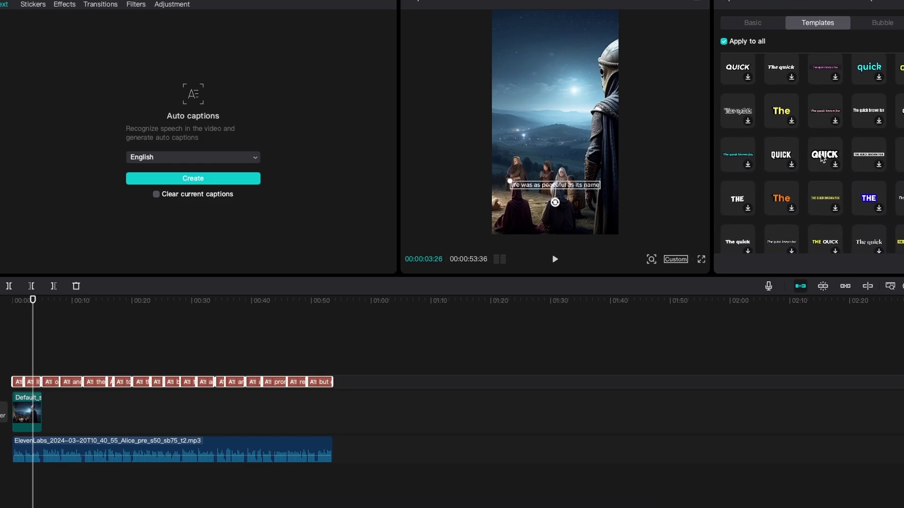
{"action": "scroll", "coordinate": [829, 177], "scroll_direction": "down", "scroll_amount": 3}
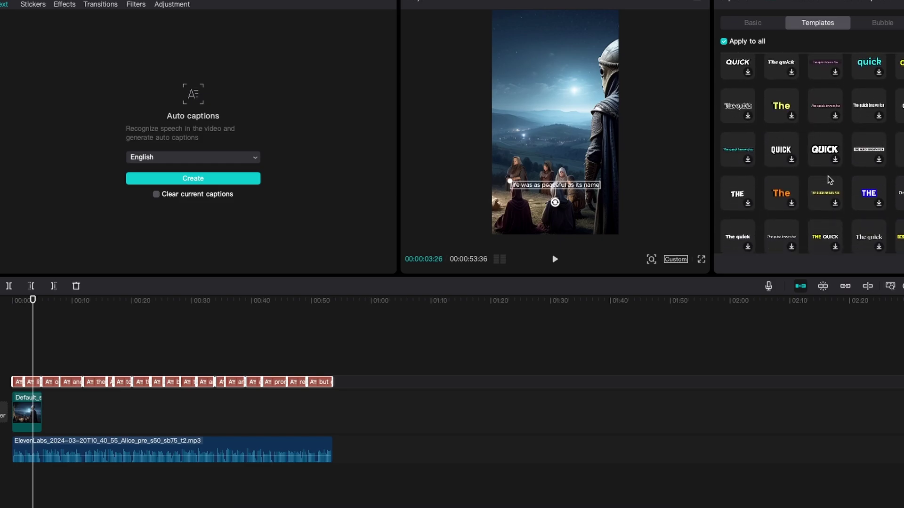
{"action": "scroll", "coordinate": [811, 142], "scroll_direction": "down", "scroll_amount": 5}
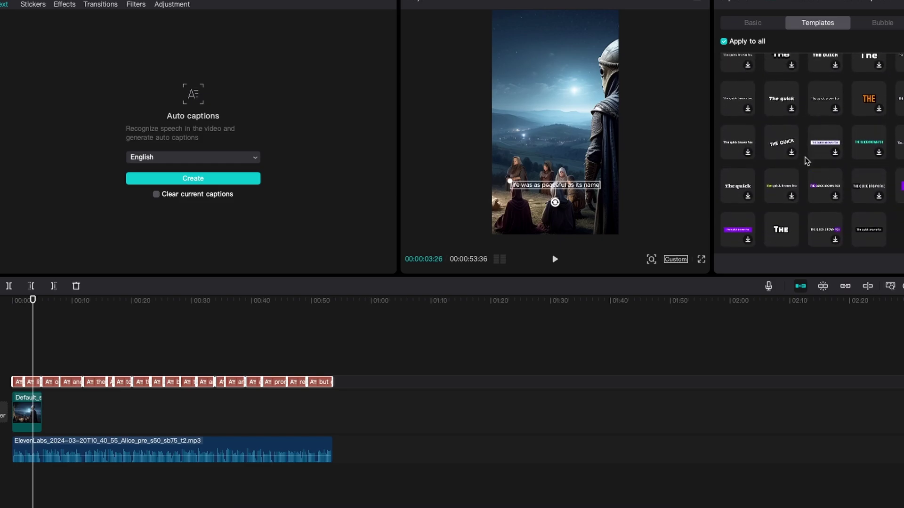
{"action": "scroll", "coordinate": [810, 145], "scroll_direction": "up", "scroll_amount": 2}
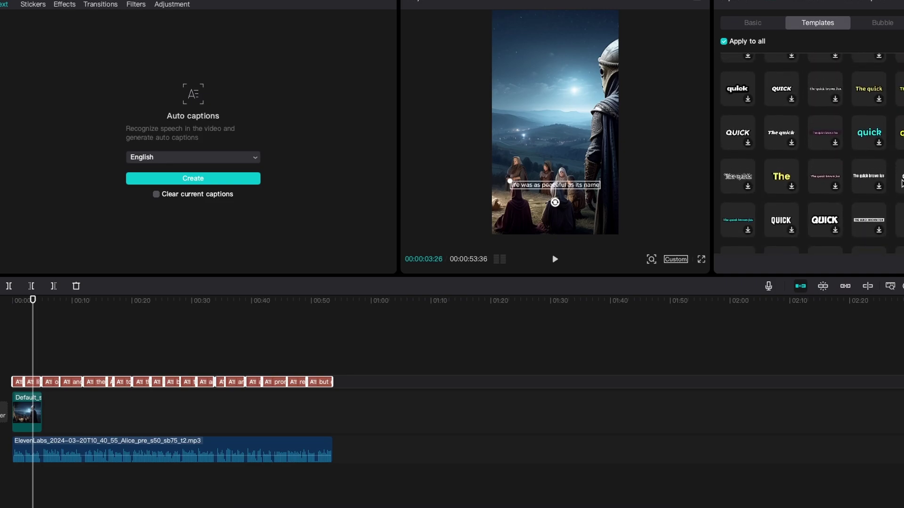
{"action": "left_click", "coordinate": [899, 177]}
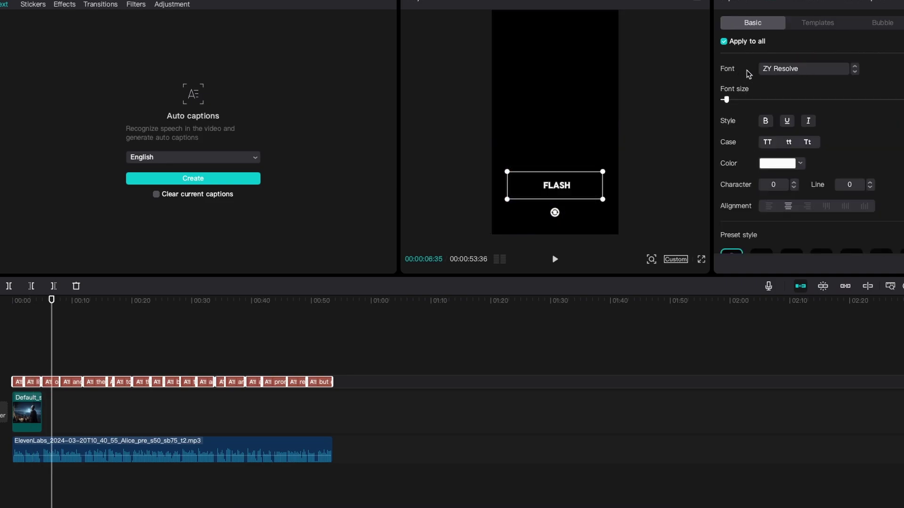
Change the caption font to ZY Elegant
{"action": "left_click", "coordinate": [785, 69]}
{"action": "scroll", "coordinate": [807, 123], "scroll_direction": "up", "scroll_amount": 10}
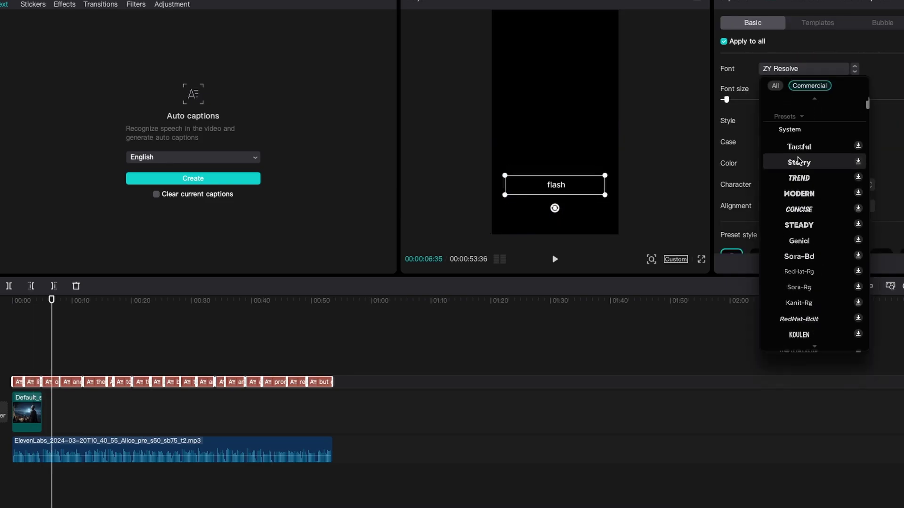
{"action": "left_click", "coordinate": [808, 123]}
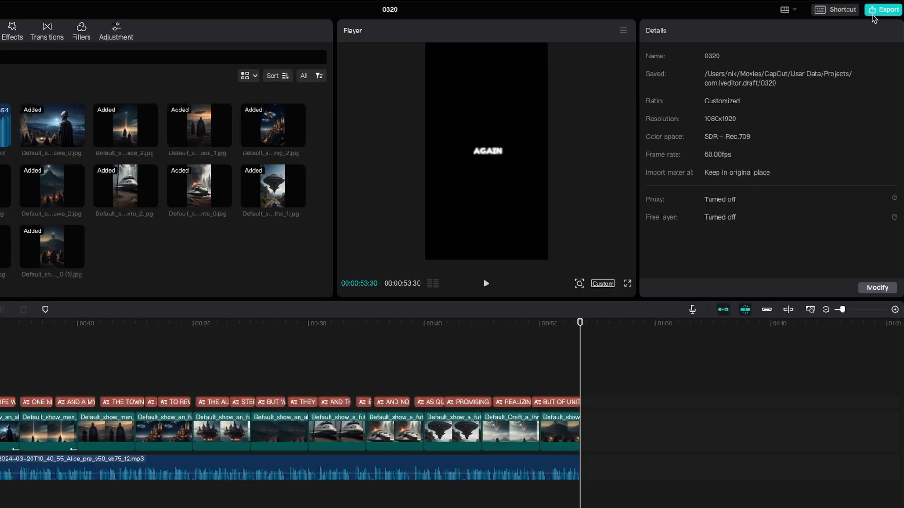
Export the video titled 'Story about aliens' as a 1080x1920 MP4
{"action": "left_click", "coordinate": [882, 10]}
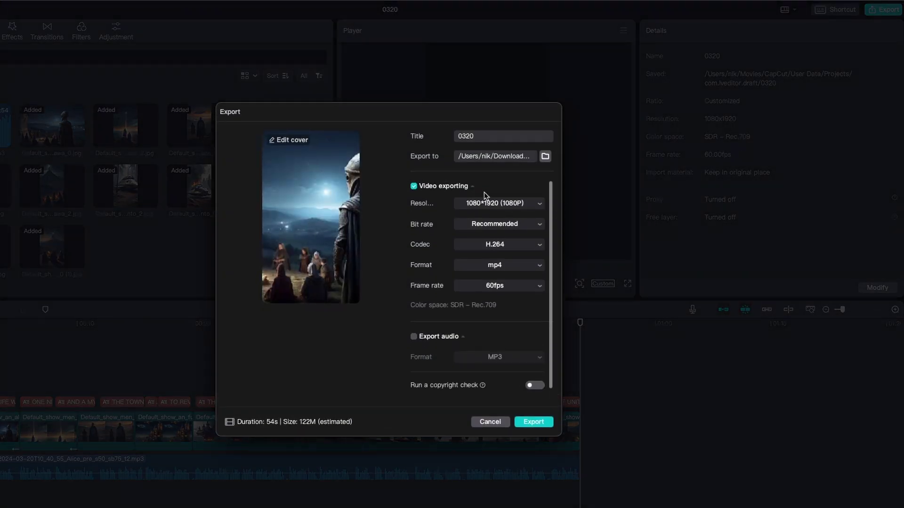
{"action": "left_click", "coordinate": [491, 141]}
{"action": "key", "text": "Caps_Lock"}
{"action": "type", "text": "S"}
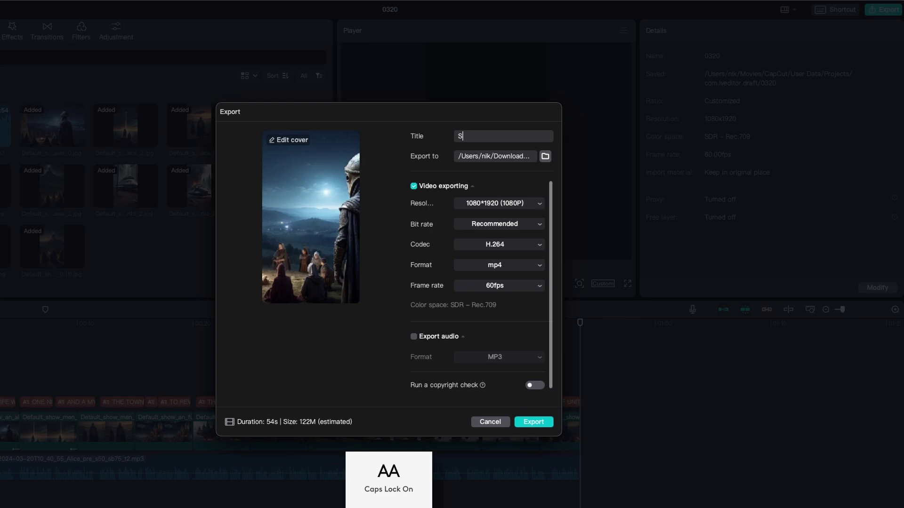
{"action": "key", "text": "Caps_Lock"}
{"action": "type", "text": "tory about aliens"}
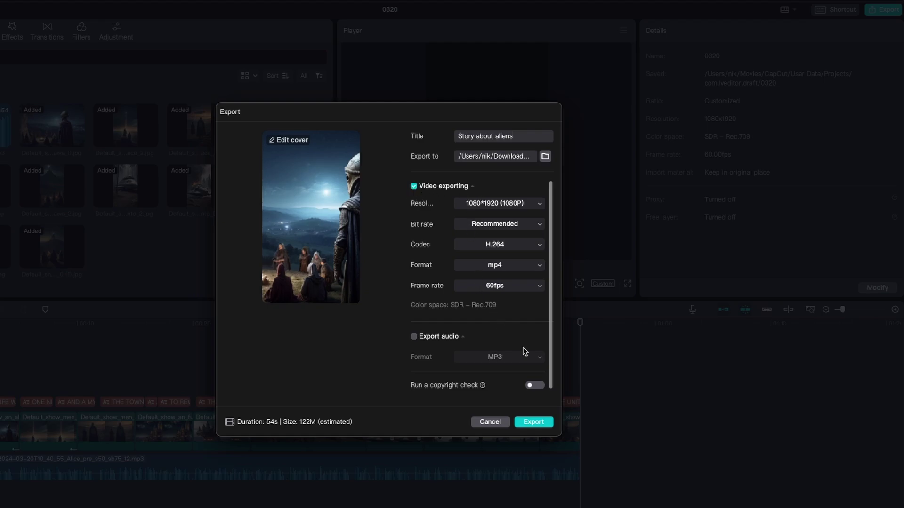
{"action": "left_click", "coordinate": [546, 422]}
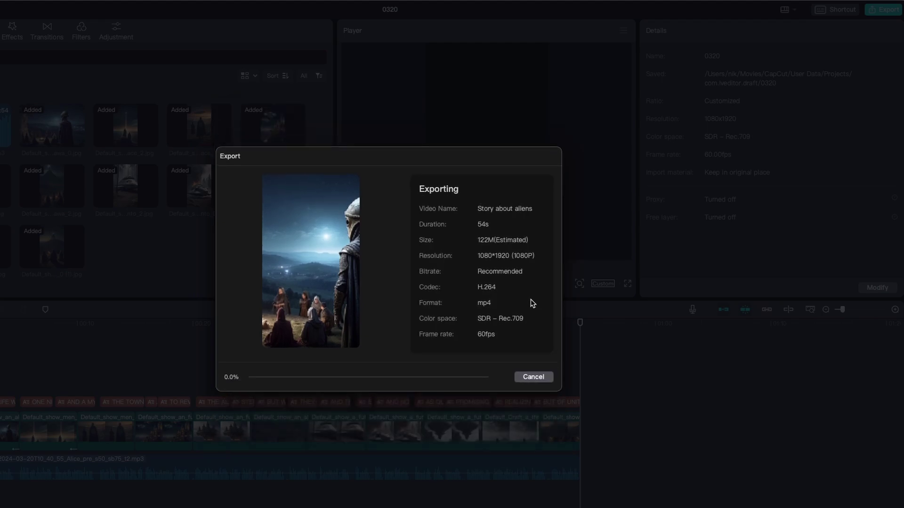